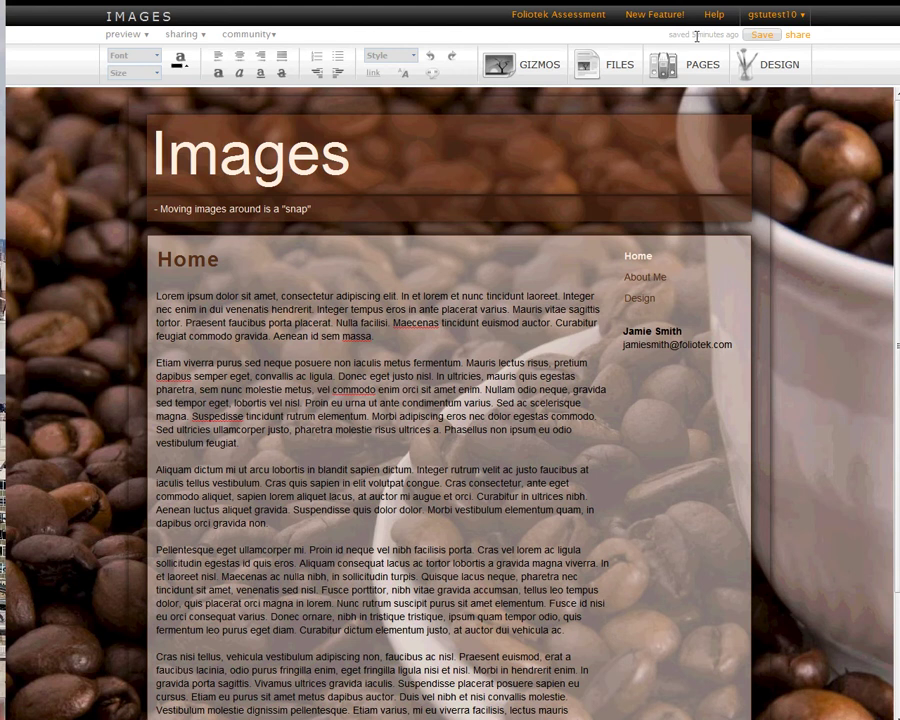
Save the current state of the portfolio.
{"action": "left_click_drag", "start_coordinate": [673, 34], "coordinate": [737, 34]}
{"action": "left_click", "coordinate": [737, 34]}
{"action": "left_click", "coordinate": [766, 36]}
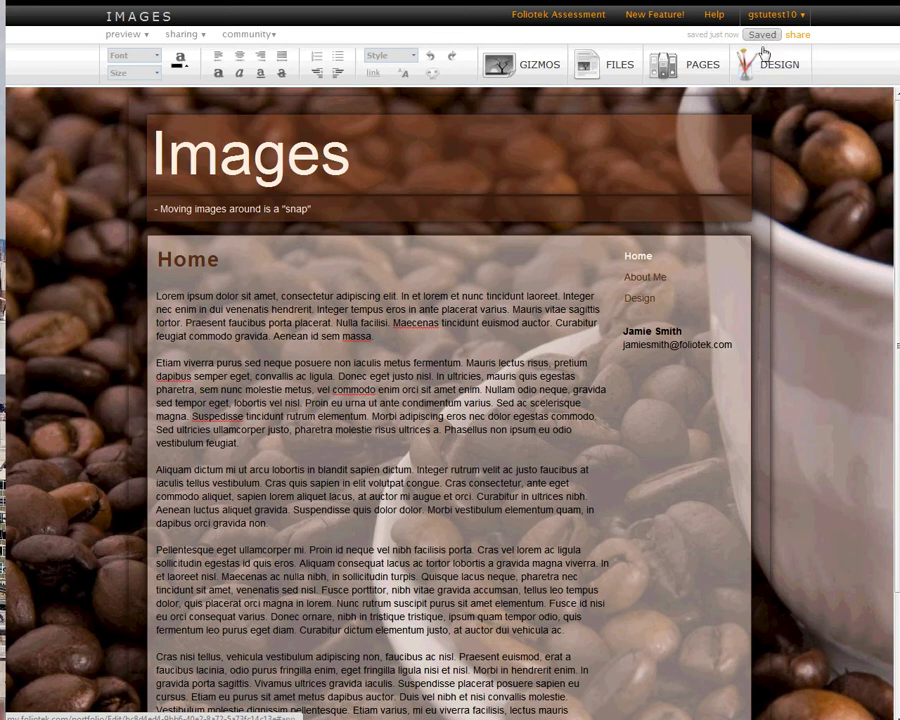
{"action": "left_click", "coordinate": [764, 38]}
Add blank lines after the first paragraph and insert the forest river picture from the uploaded images there.
{"action": "left_click", "coordinate": [376, 337]}
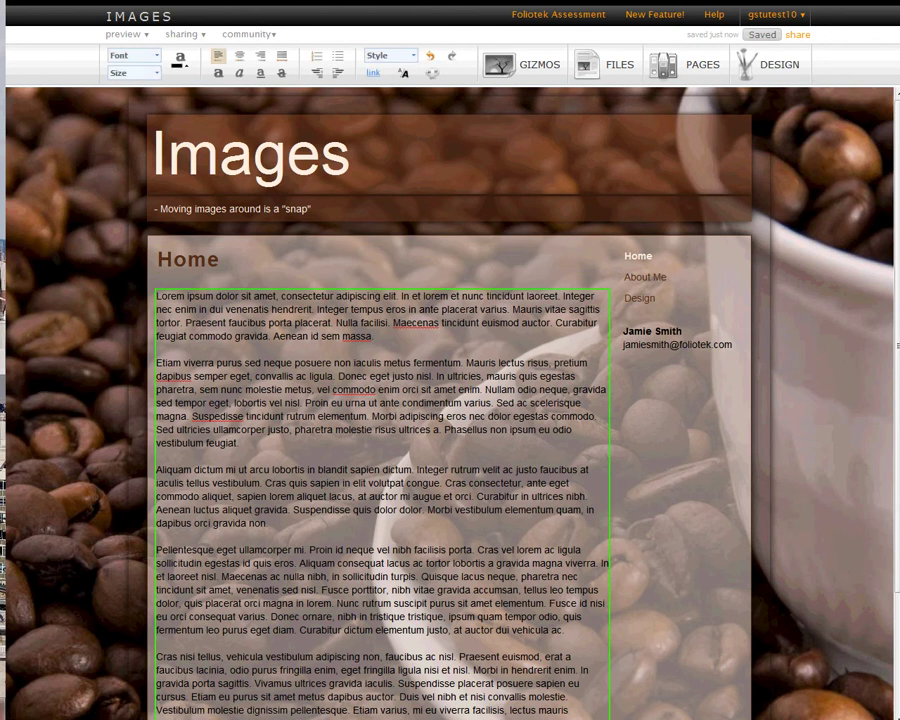
{"action": "key", "text": "Return"}
{"action": "key", "text": "Return"}
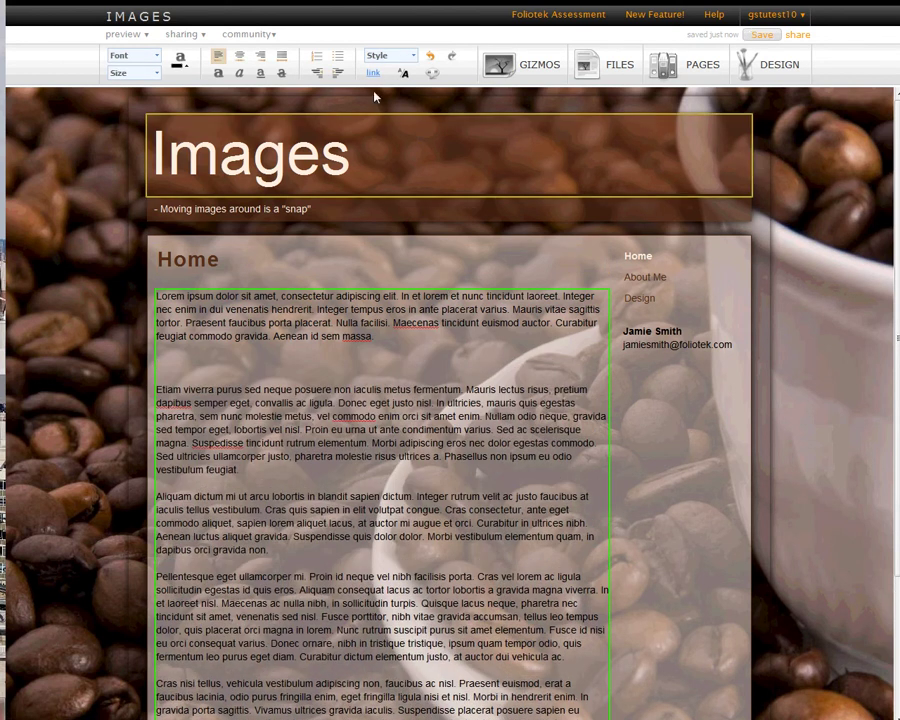
{"action": "left_click", "coordinate": [511, 66]}
{"action": "left_click", "coordinate": [178, 141]}
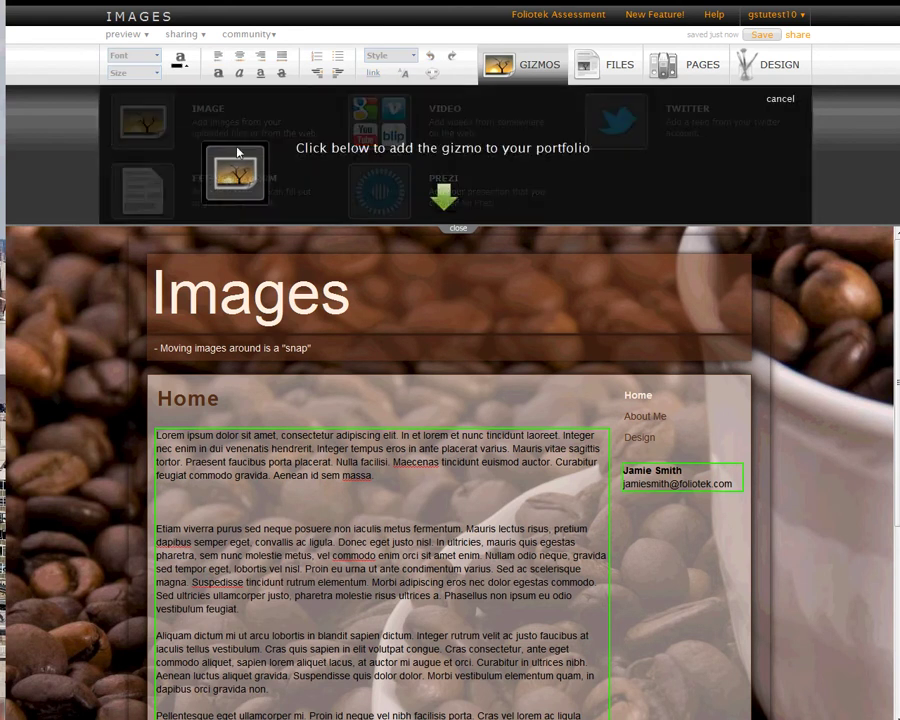
{"action": "left_click", "coordinate": [192, 499]}
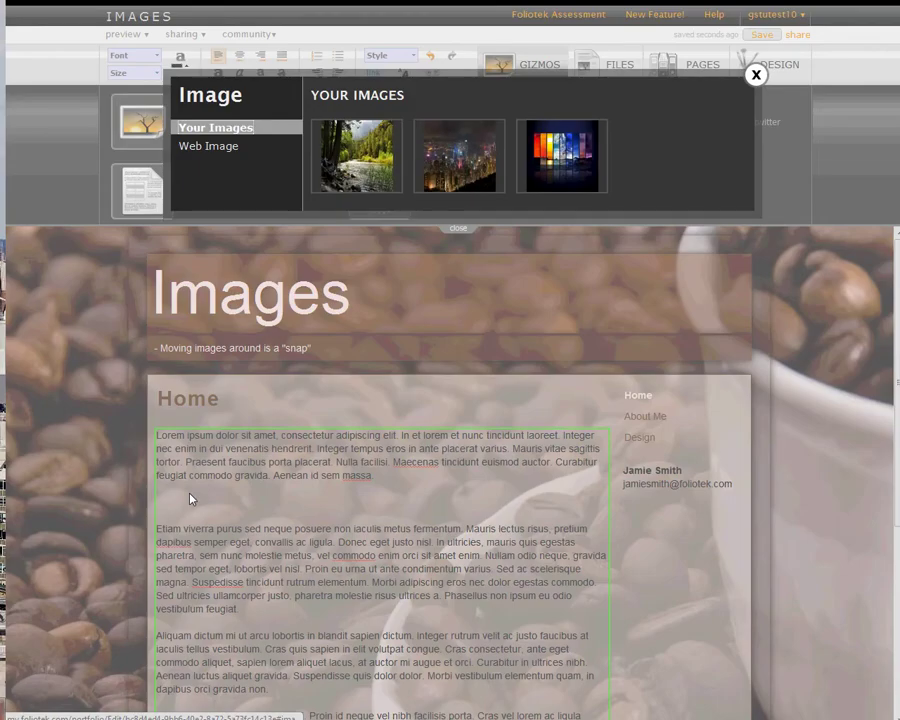
{"action": "left_click", "coordinate": [357, 156]}
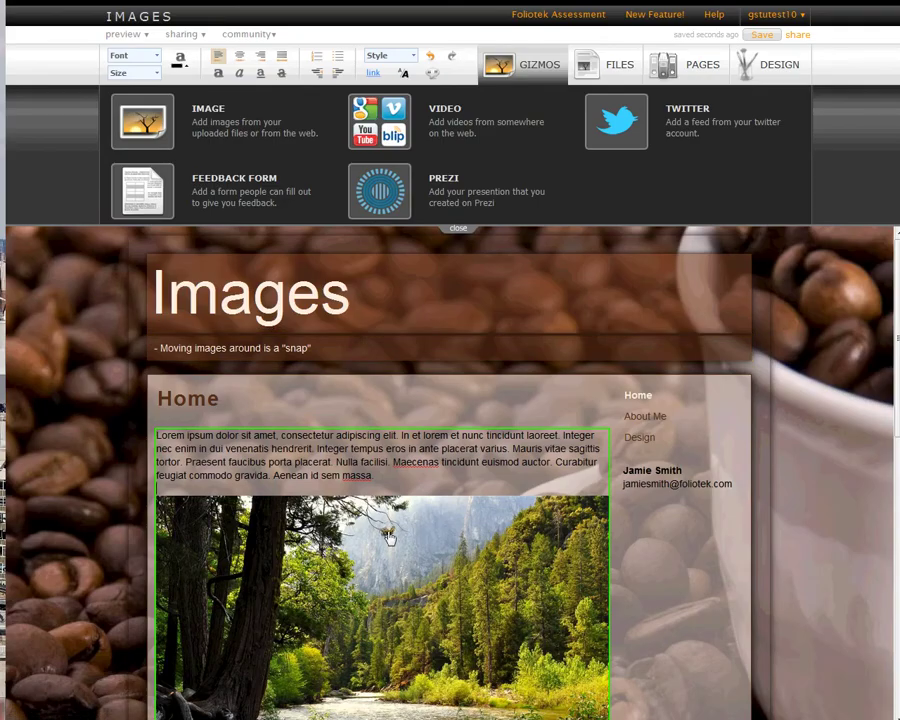
Scale the river image down to 62% and centre it between the first two paragraphs.
{"action": "scroll", "coordinate": [422, 537], "scroll_direction": "down", "scroll_amount": 2}
{"action": "left_click", "coordinate": [382, 428]}
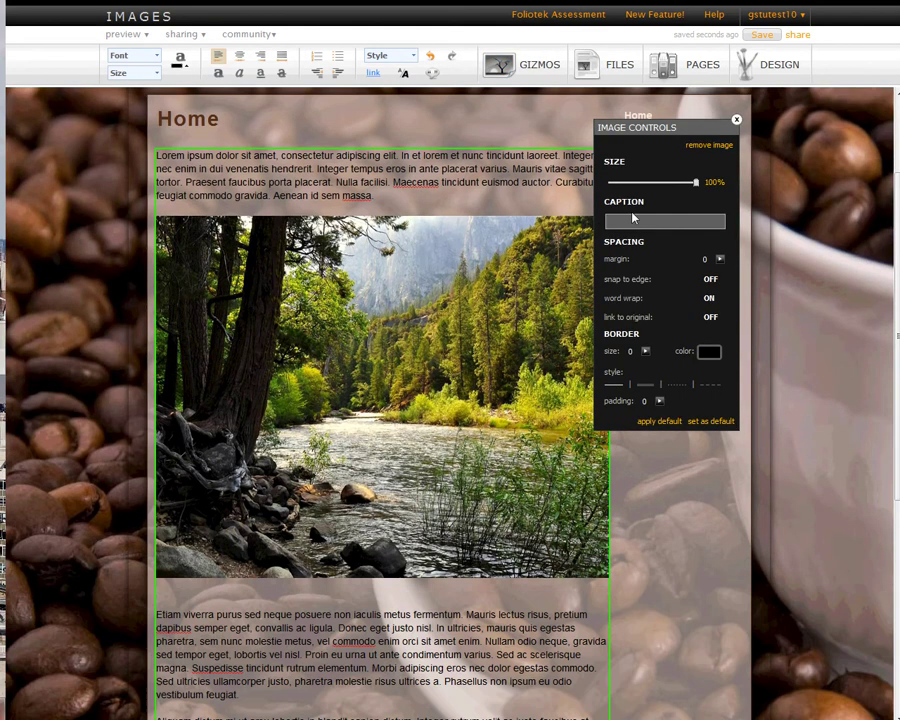
{"action": "left_click_drag", "start_coordinate": [677, 128], "coordinate": [679, 177]}
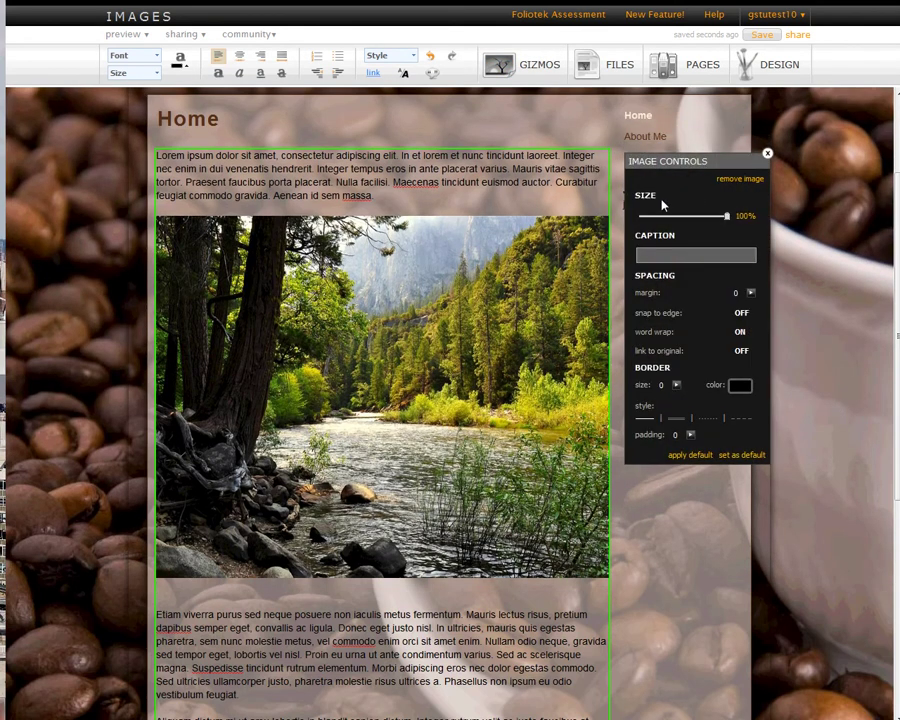
{"action": "left_click", "coordinate": [767, 153]}
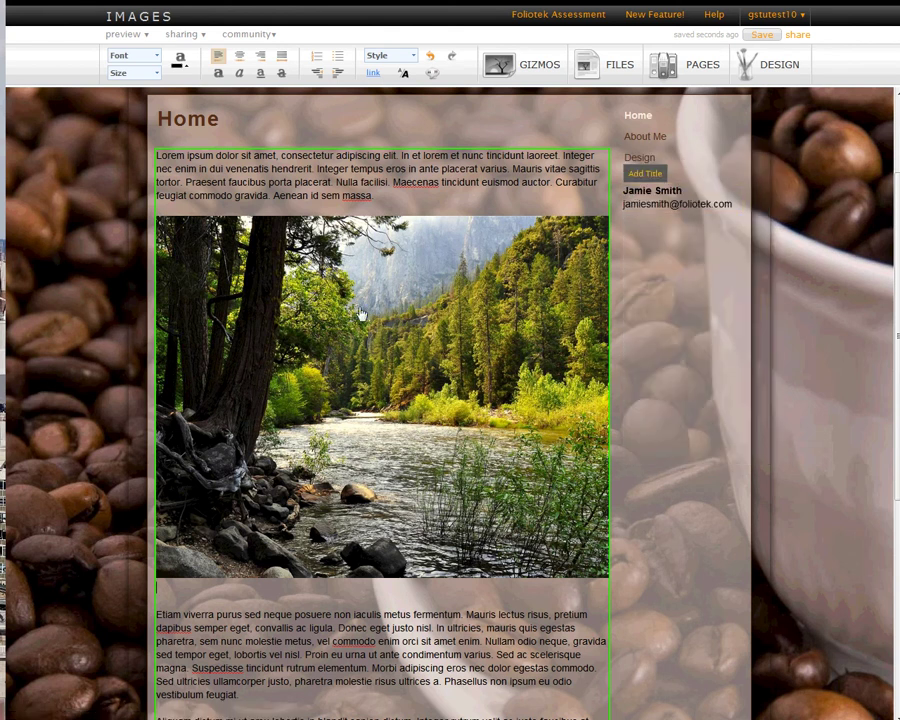
{"action": "left_click", "coordinate": [360, 313]}
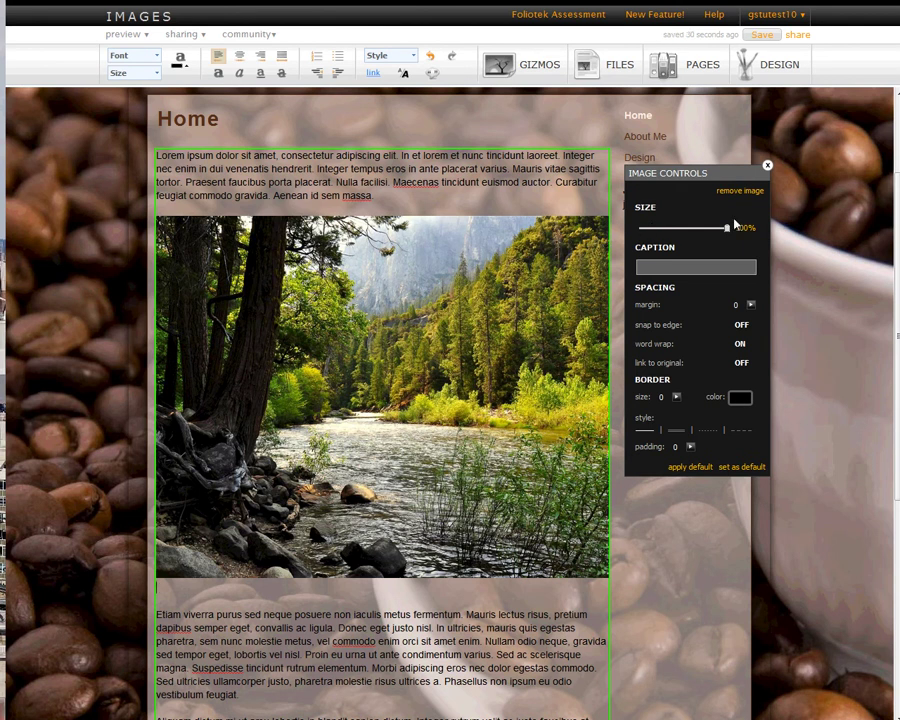
{"action": "left_click_drag", "start_coordinate": [726, 228], "coordinate": [692, 231]}
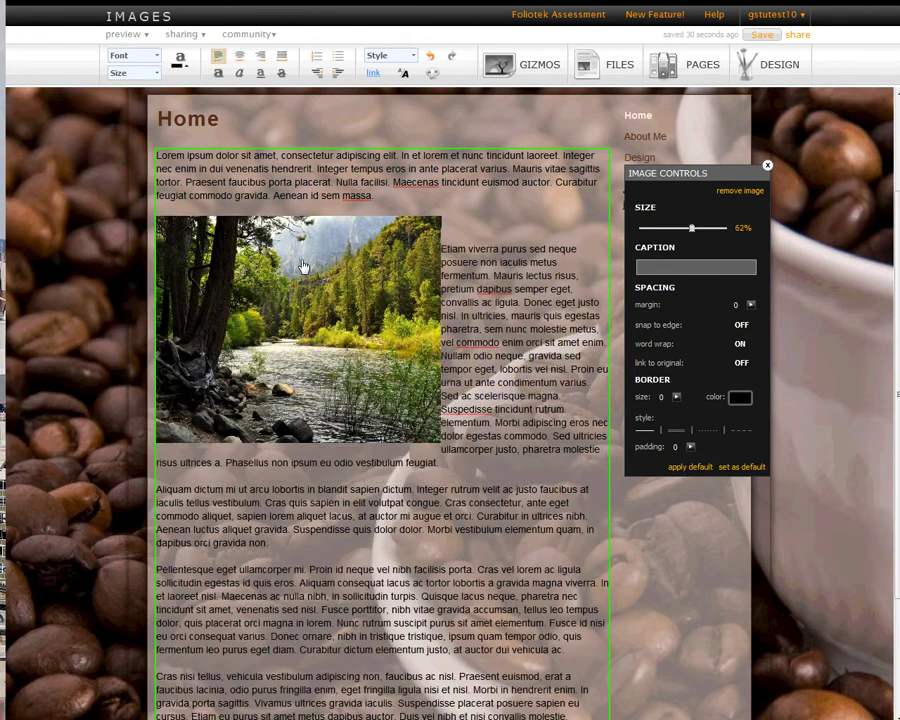
{"action": "left_click_drag", "start_coordinate": [218, 256], "coordinate": [362, 313]}
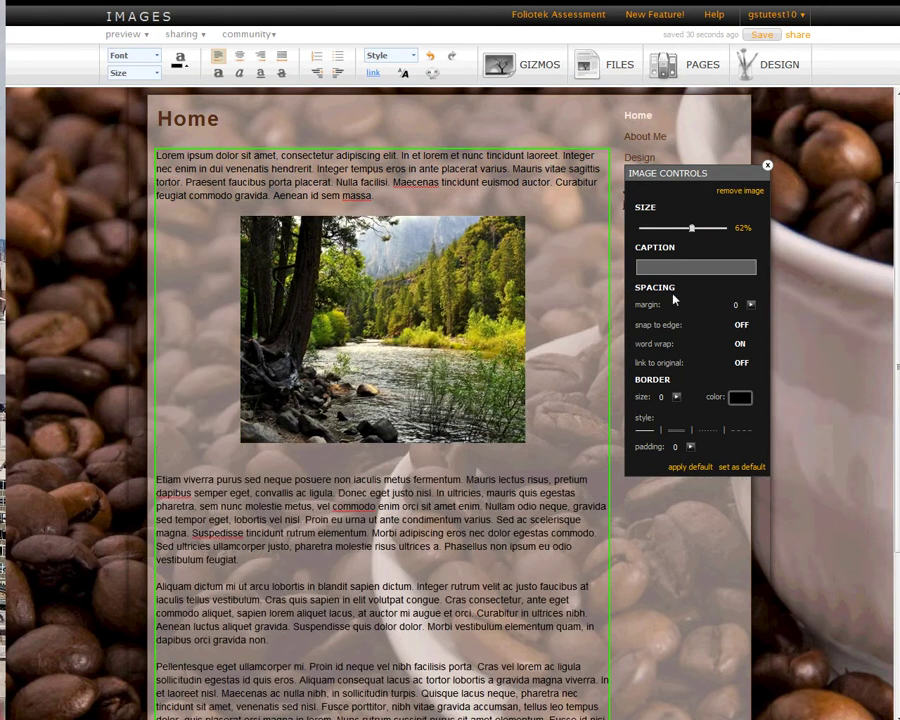
Give the river image a border of size 8 in dark brown (RGB 51, 34, 17).
{"action": "left_click_drag", "start_coordinate": [677, 396], "coordinate": [688, 338]}
{"action": "left_click", "coordinate": [740, 398]}
{"action": "left_click", "coordinate": [577, 452]}
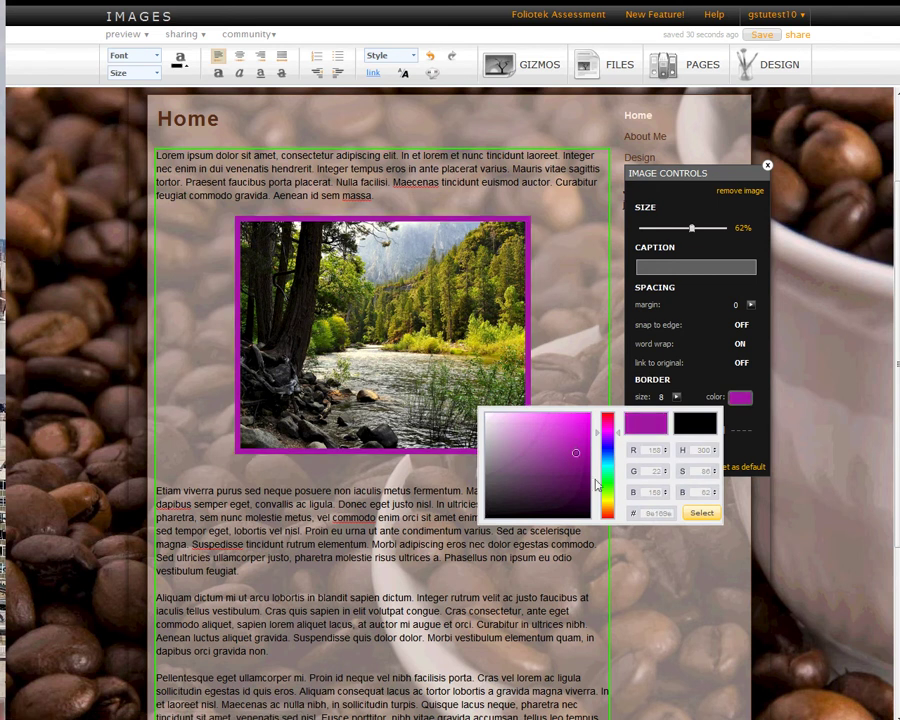
{"action": "left_click_drag", "start_coordinate": [608, 490], "coordinate": [609, 512]}
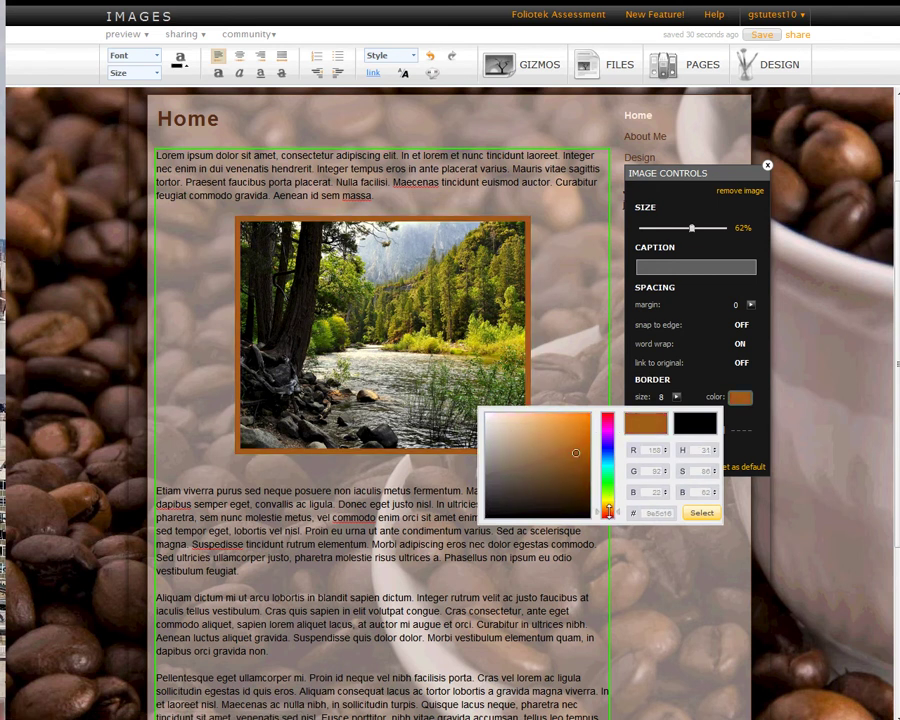
{"action": "left_click", "coordinate": [555, 497]}
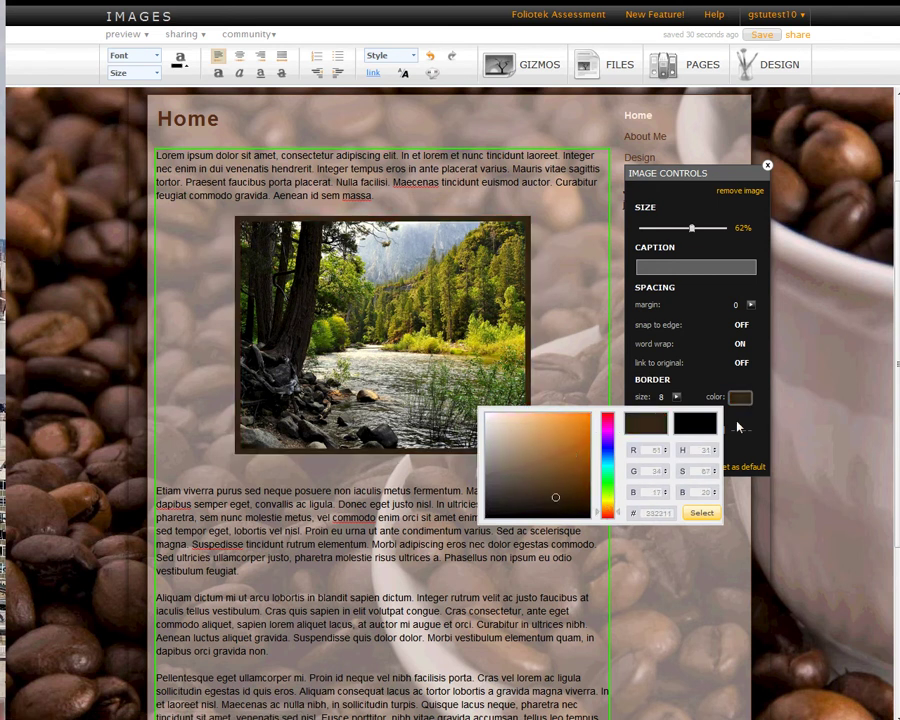
{"action": "left_click", "coordinate": [717, 382]}
Try the other border styles on the river image, return to the solid line, and set the border padding to 4.
{"action": "left_click", "coordinate": [675, 432]}
{"action": "left_click", "coordinate": [739, 434]}
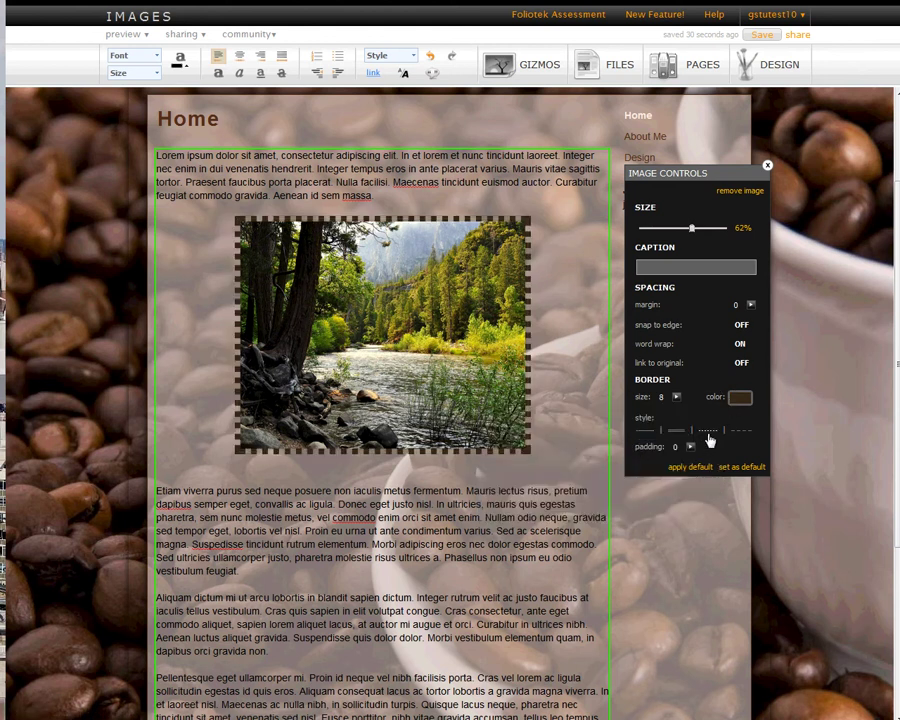
{"action": "left_click", "coordinate": [645, 431]}
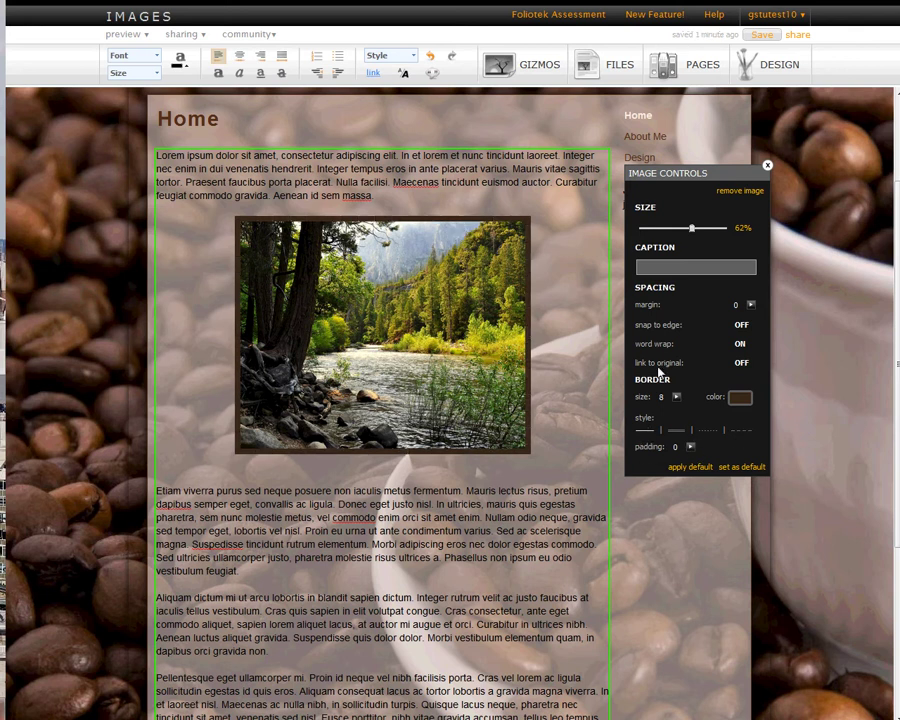
{"action": "left_click", "coordinate": [692, 449]}
{"action": "mouse_move", "coordinate": [703, 449]}
{"action": "left_mouse_down"}
{"action": "mouse_move", "coordinate": [707, 425]}
{"action": "mouse_move", "coordinate": [702, 445]}
{"action": "left_mouse_up"}
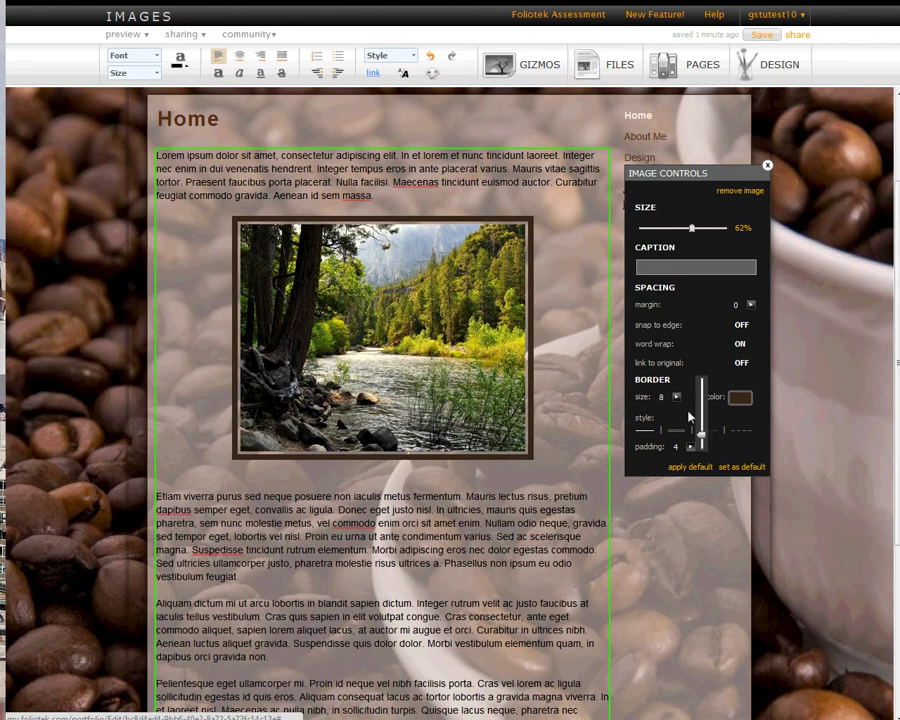
Move the river image to the left of the first paragraph, with a margin of 13 and snap to edge on.
{"action": "left_click_drag", "start_coordinate": [380, 300], "coordinate": [205, 180]}
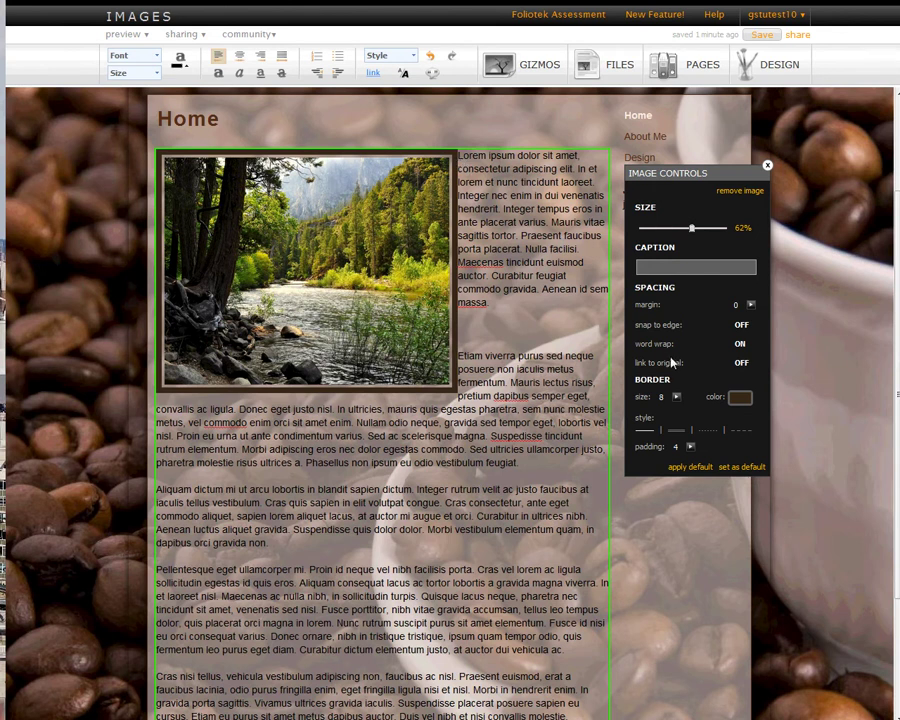
{"action": "left_click_drag", "start_coordinate": [755, 305], "coordinate": [766, 280]}
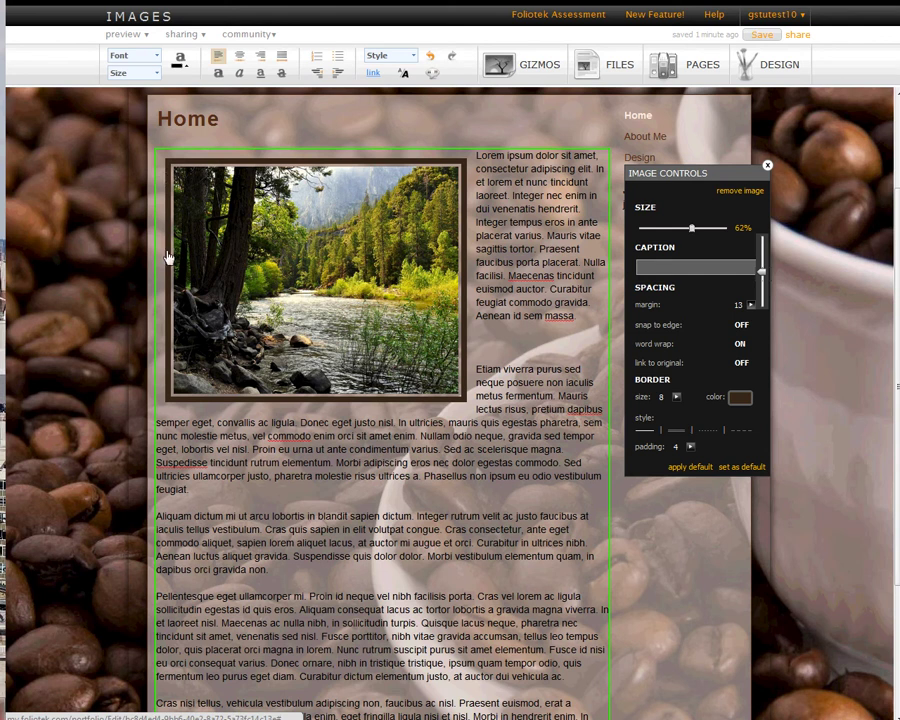
{"action": "left_click", "coordinate": [742, 324]}
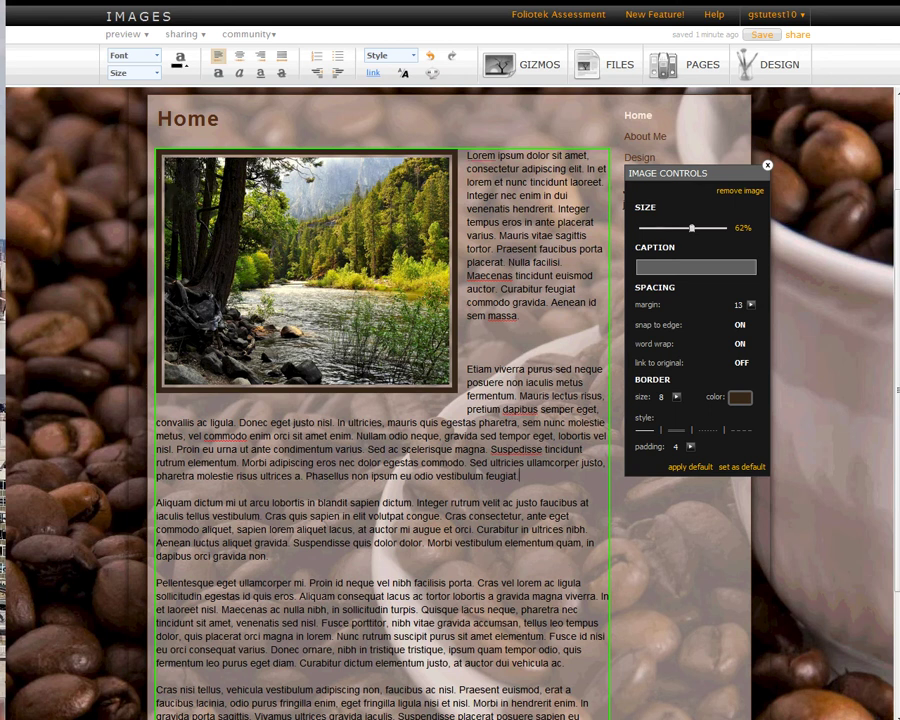
Add a blank line after the second paragraph and insert the night city skyline picture there.
{"action": "left_click", "coordinate": [521, 476]}
{"action": "key", "text": "Return"}
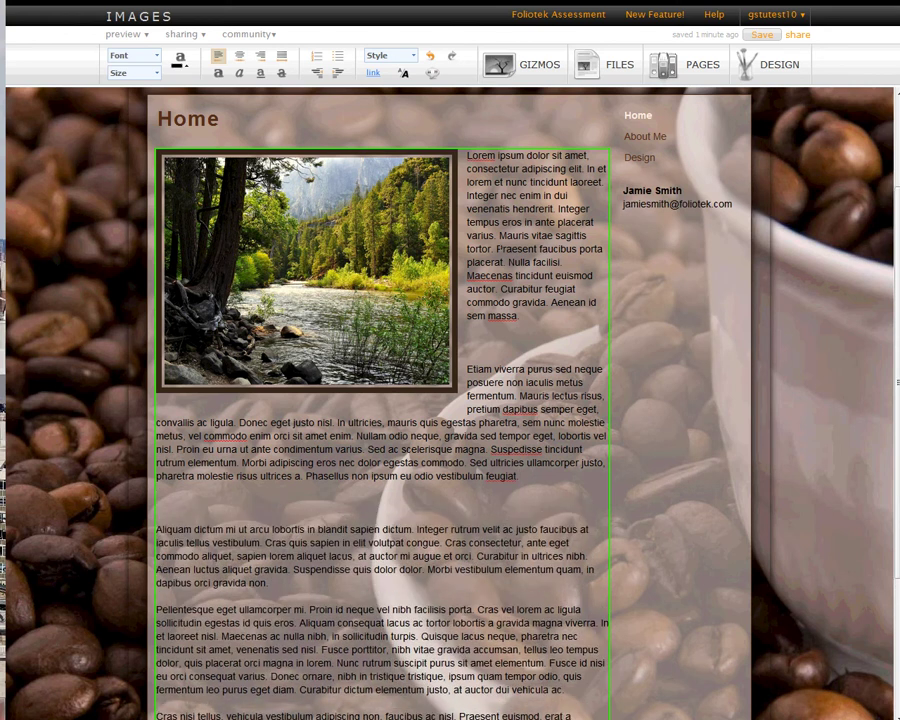
{"action": "left_click", "coordinate": [518, 65]}
{"action": "left_click_drag", "start_coordinate": [141, 124], "coordinate": [233, 643]}
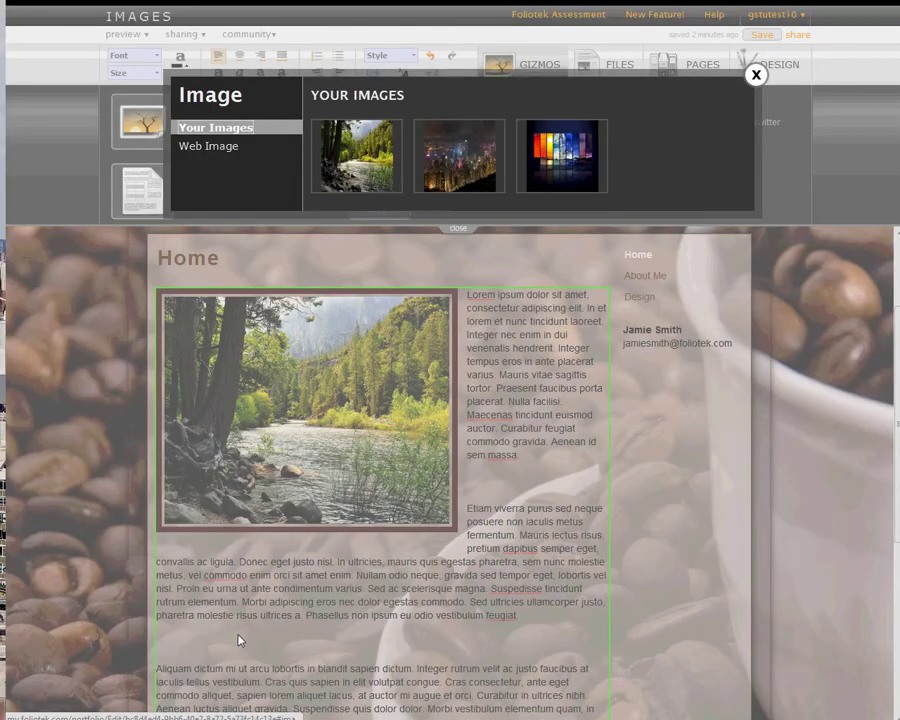
{"action": "left_click", "coordinate": [461, 162]}
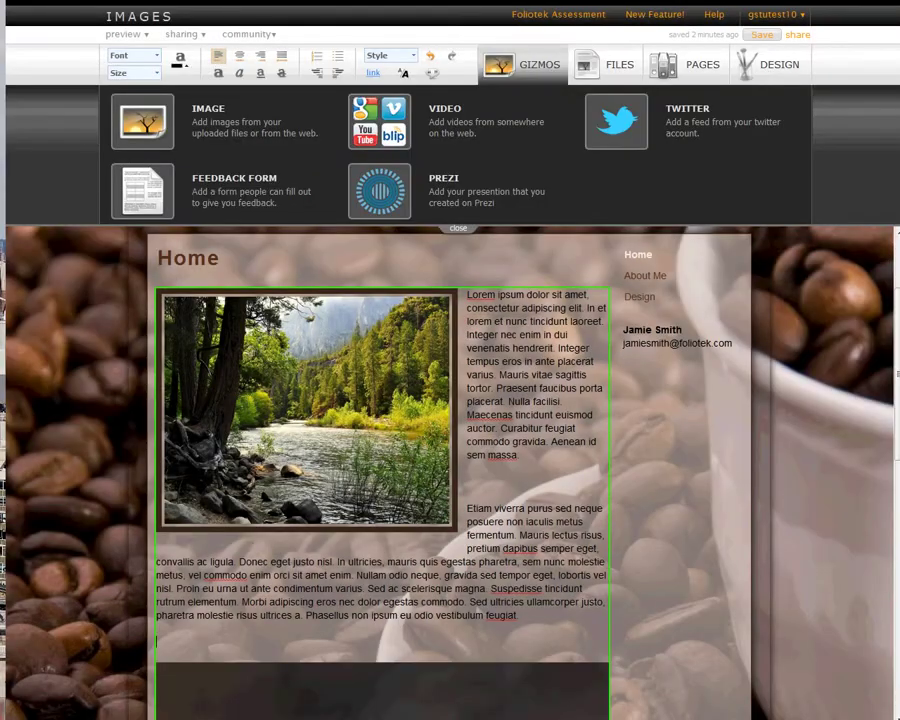
Scale the city skyline image down to about 47% and place it to the right of the third paragraph.
{"action": "scroll", "coordinate": [617, 467], "scroll_direction": "down", "scroll_amount": 3}
{"action": "left_click", "coordinate": [447, 238]}
{"action": "scroll", "coordinate": [331, 297], "scroll_direction": "down", "scroll_amount": 7}
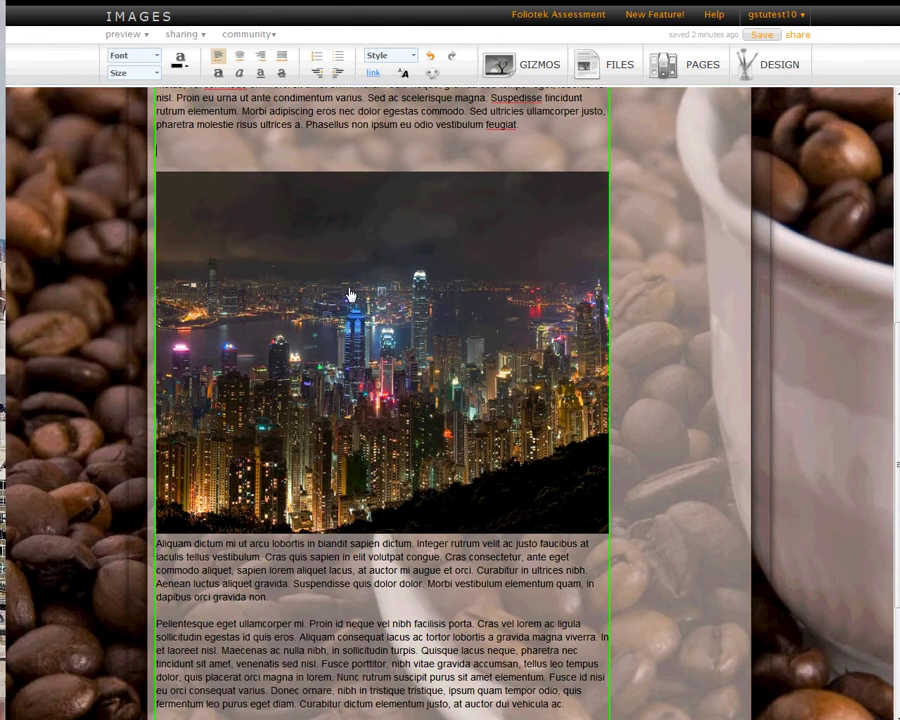
{"action": "left_click", "coordinate": [350, 295]}
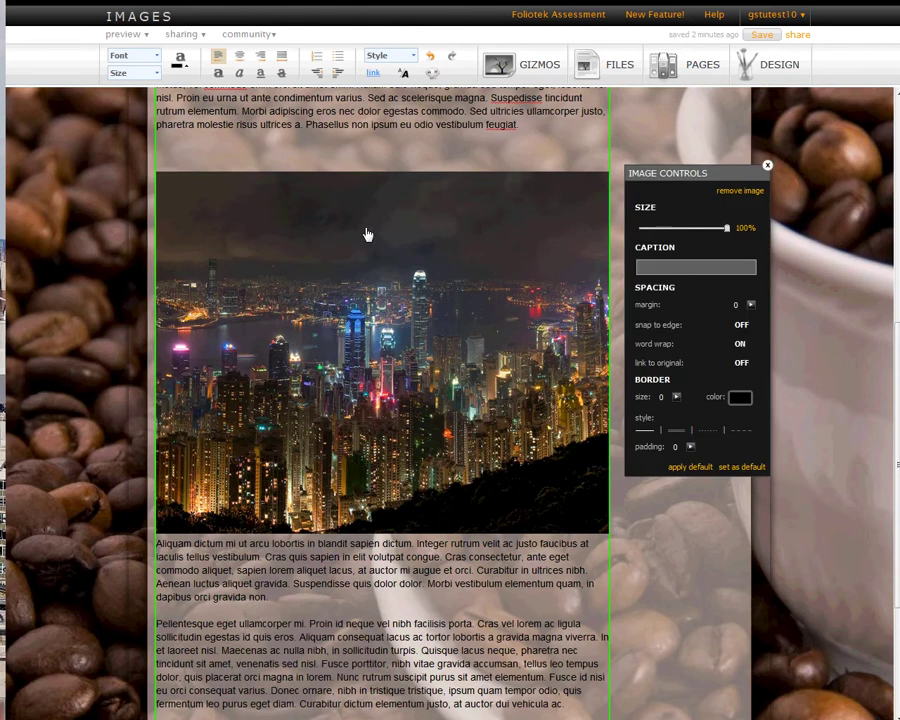
{"action": "left_click_drag", "start_coordinate": [727, 229], "coordinate": [669, 232]}
{"action": "left_click_drag", "start_coordinate": [382, 256], "coordinate": [497, 349]}
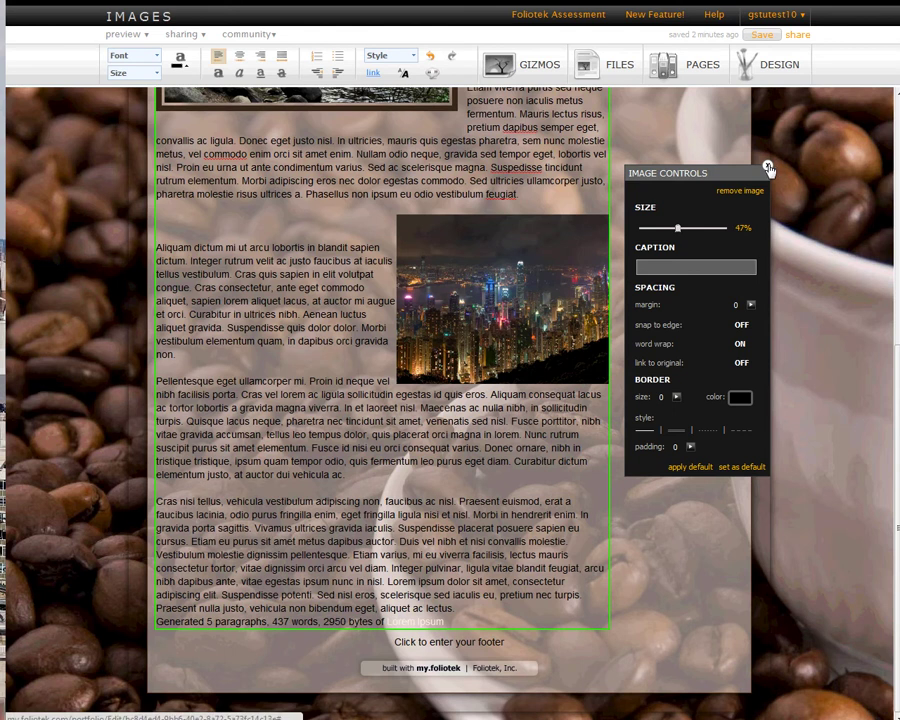
{"action": "left_click", "coordinate": [769, 168]}
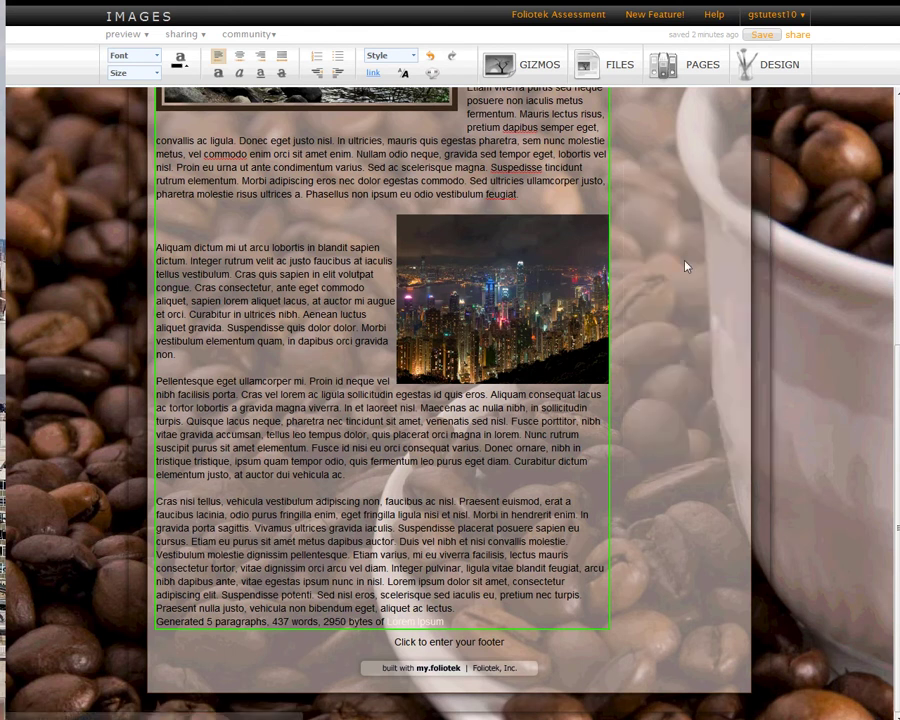
Store the river image's formatting as the default for images.
{"action": "scroll", "coordinate": [685, 263], "scroll_direction": "up", "scroll_amount": 4}
{"action": "left_click", "coordinate": [335, 321]}
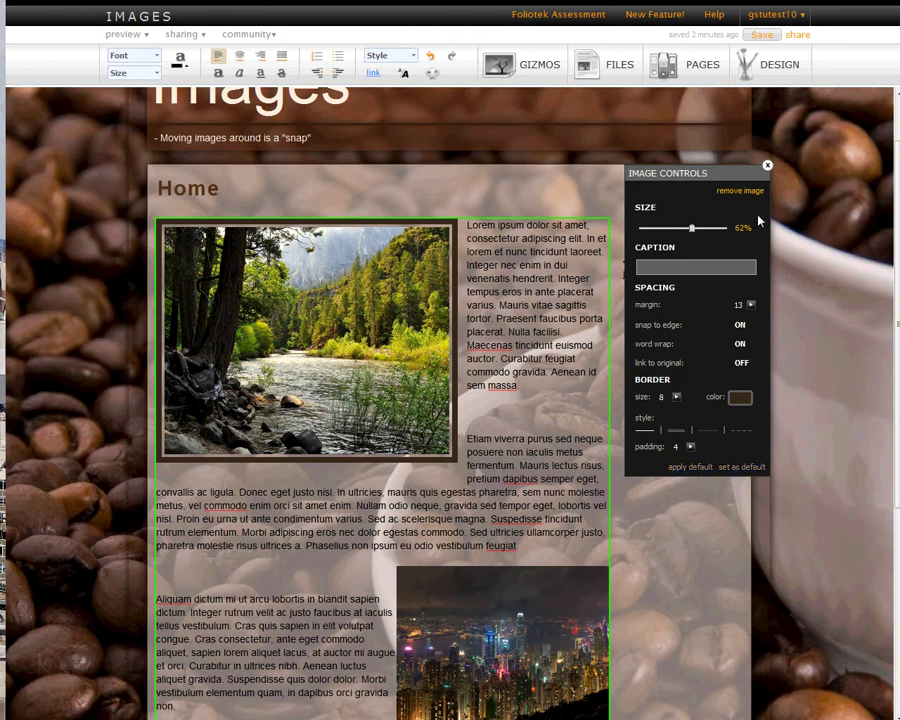
{"action": "left_click", "coordinate": [766, 166]}
Apply the default image formatting to the city skyline image.
{"action": "scroll", "coordinate": [699, 341], "scroll_direction": "down", "scroll_amount": 3}
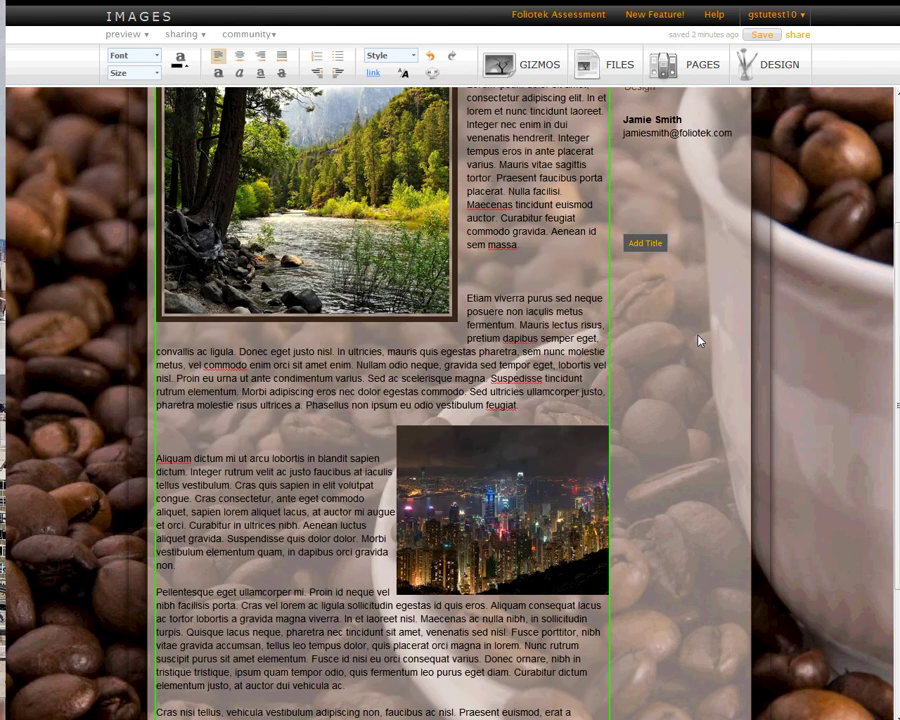
{"action": "scroll", "coordinate": [699, 341], "scroll_direction": "down", "scroll_amount": 3}
{"action": "left_click", "coordinate": [498, 342]}
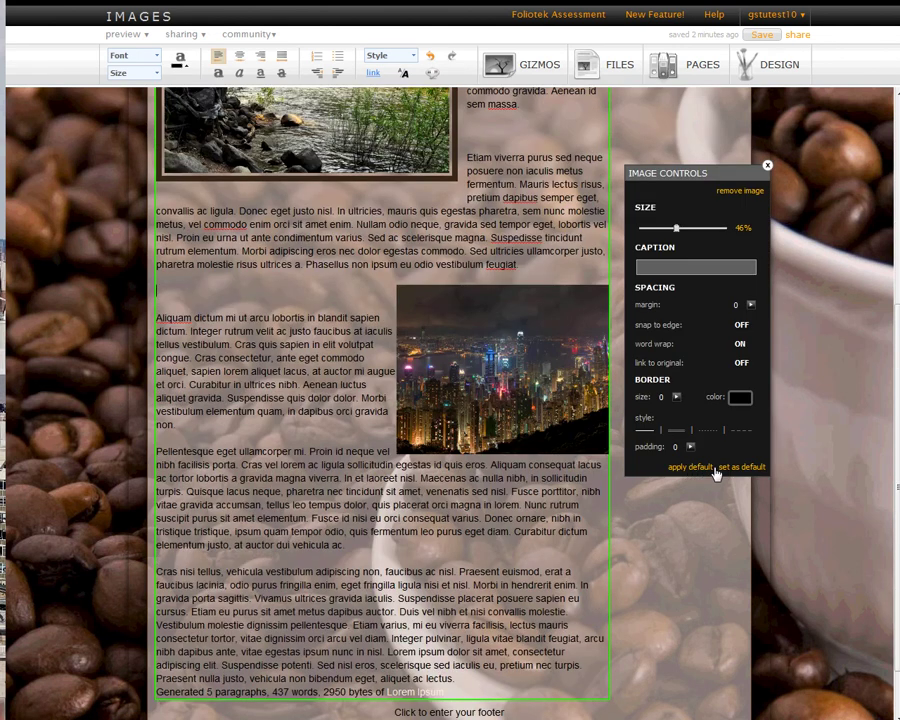
{"action": "left_click", "coordinate": [704, 467]}
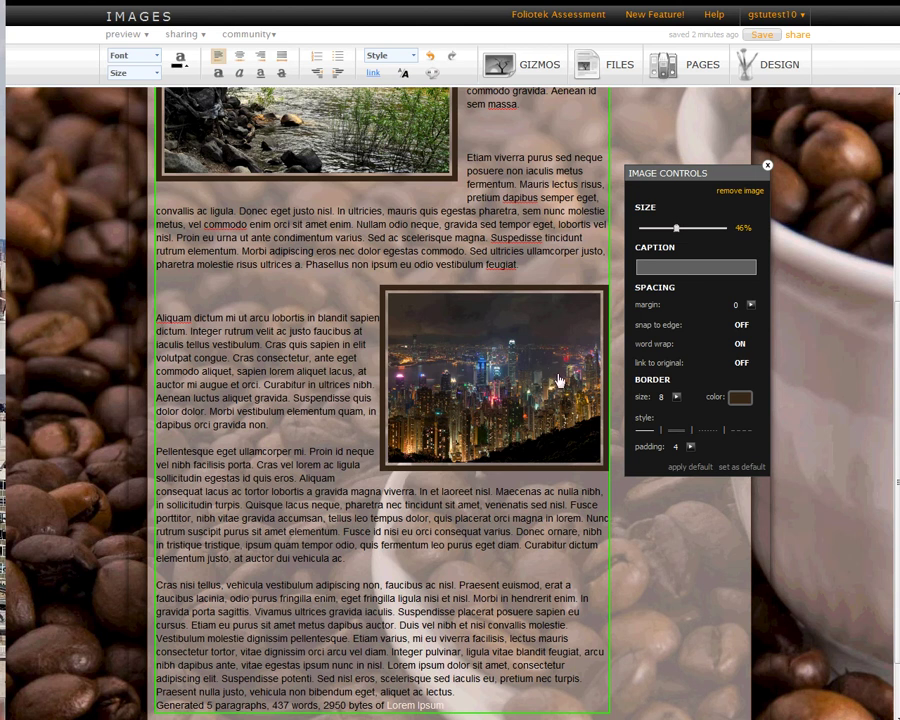
Set the city skyline image's margin to 11 and turn on snap to edge.
{"action": "left_click_drag", "start_coordinate": [762, 303], "coordinate": [767, 286]}
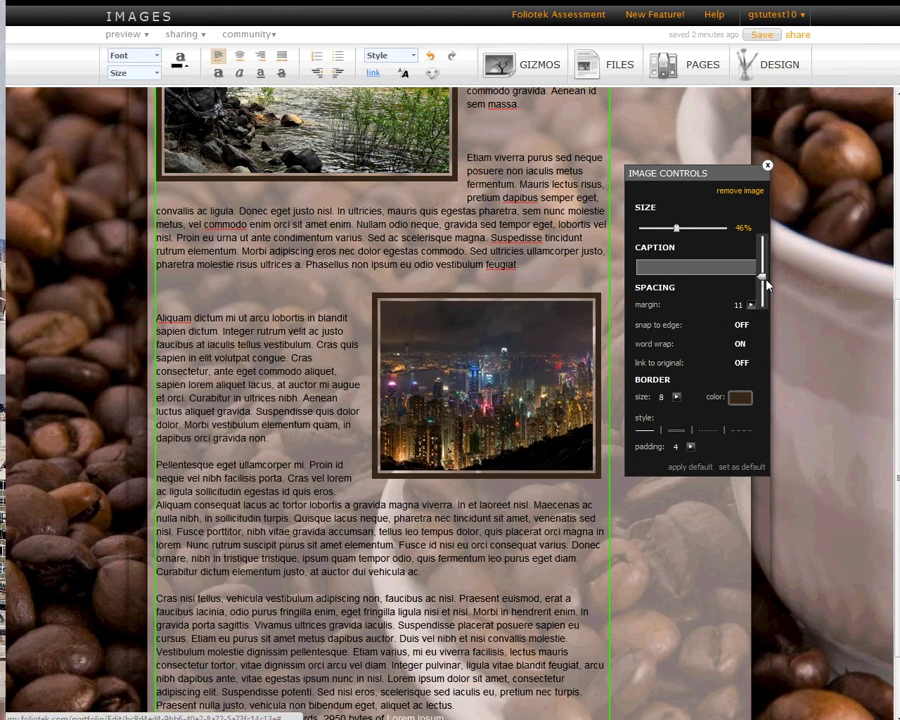
{"action": "left_click", "coordinate": [741, 325]}
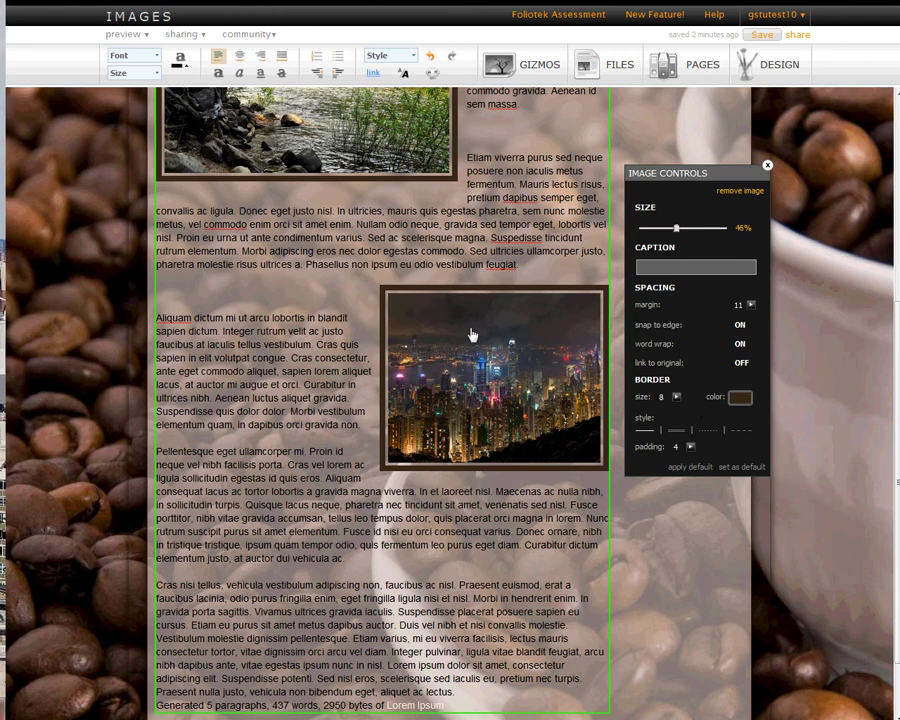
{"action": "scroll", "coordinate": [472, 337], "scroll_direction": "up", "scroll_amount": 5}
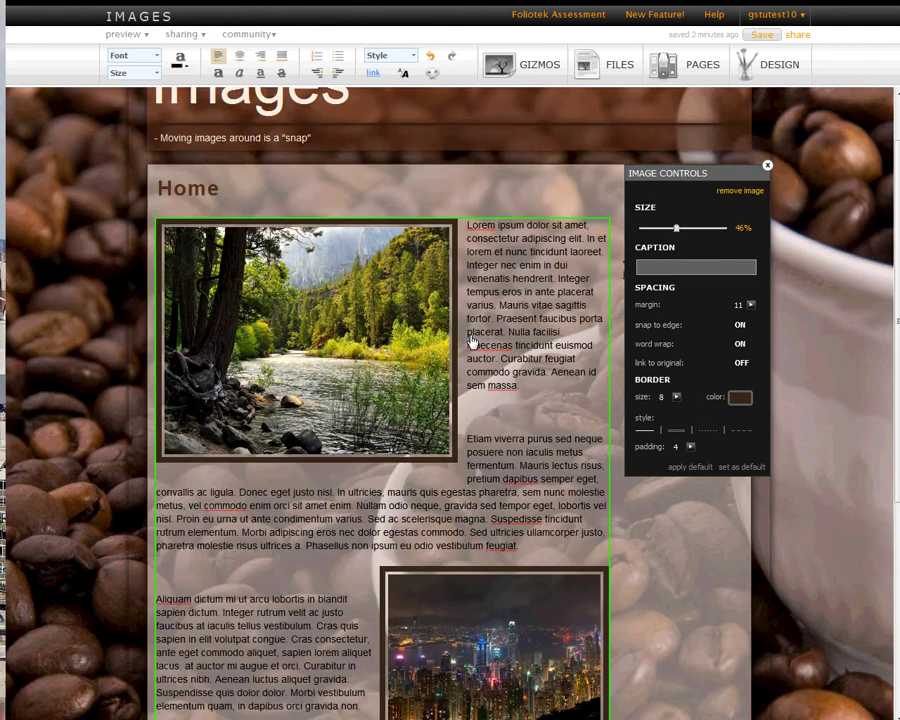